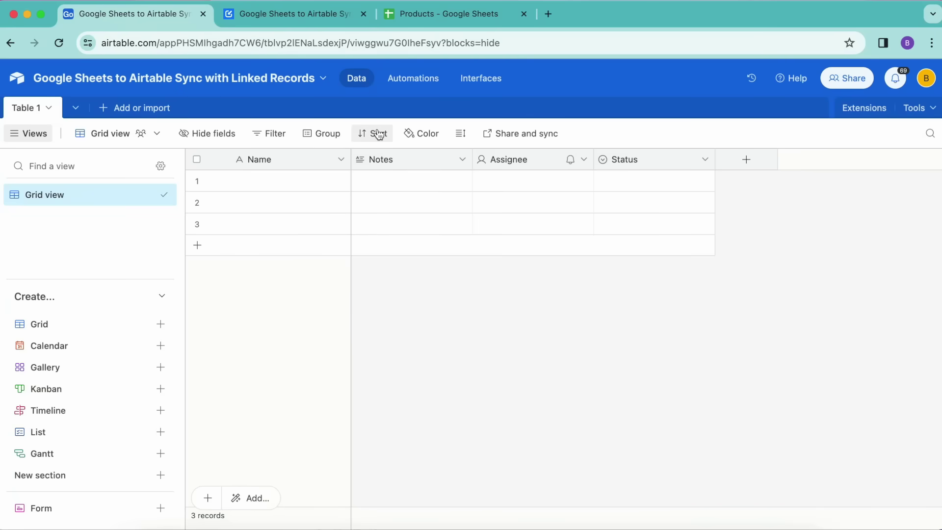
Switch back and forth between the Airtable base and the Products spreadsheet in Google Sheets.
left_click(456, 17)
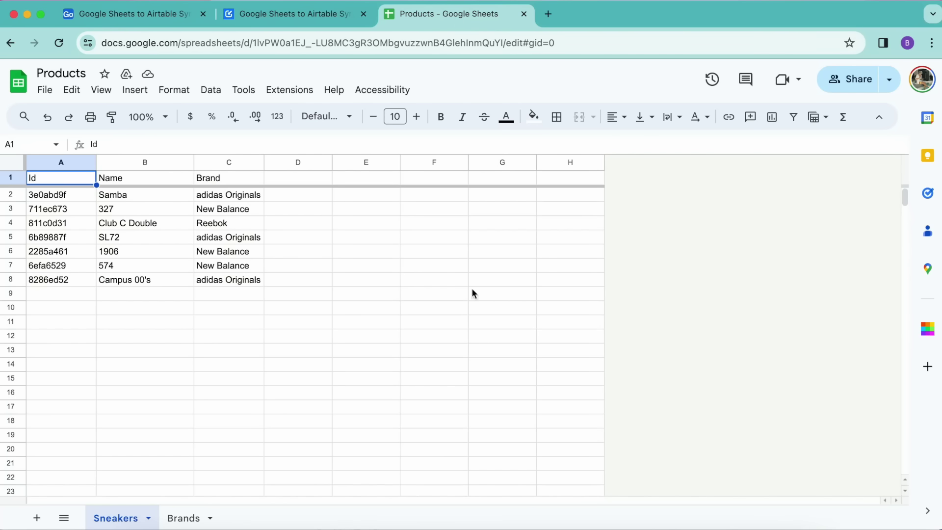
left_click(142, 13)
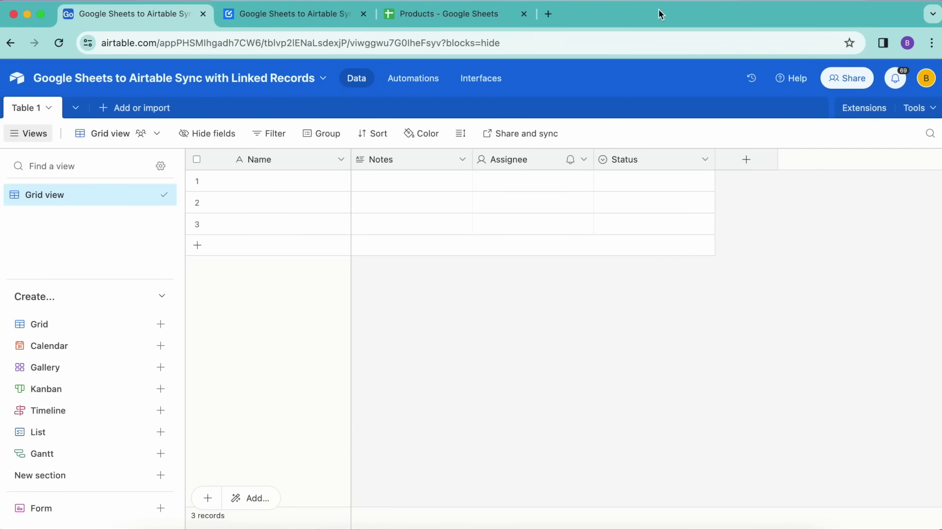
left_click(433, 14)
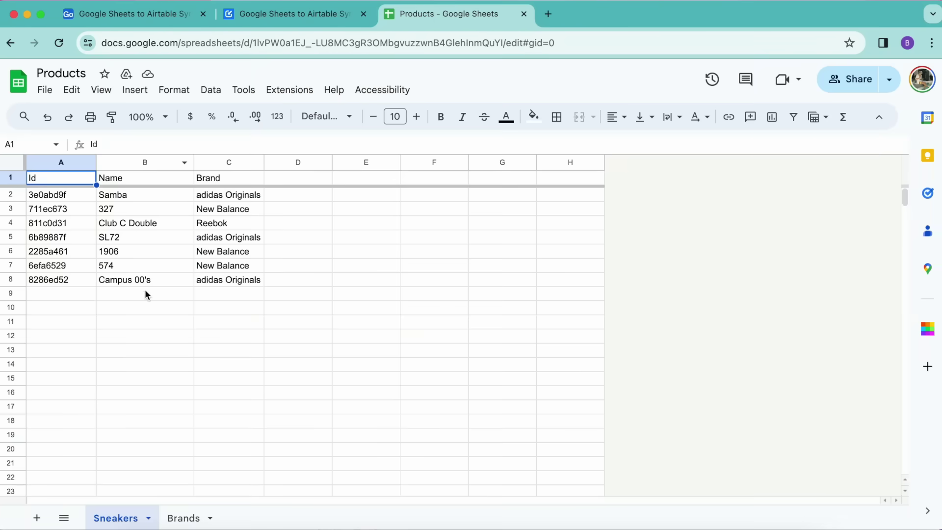
left_click(150, 14)
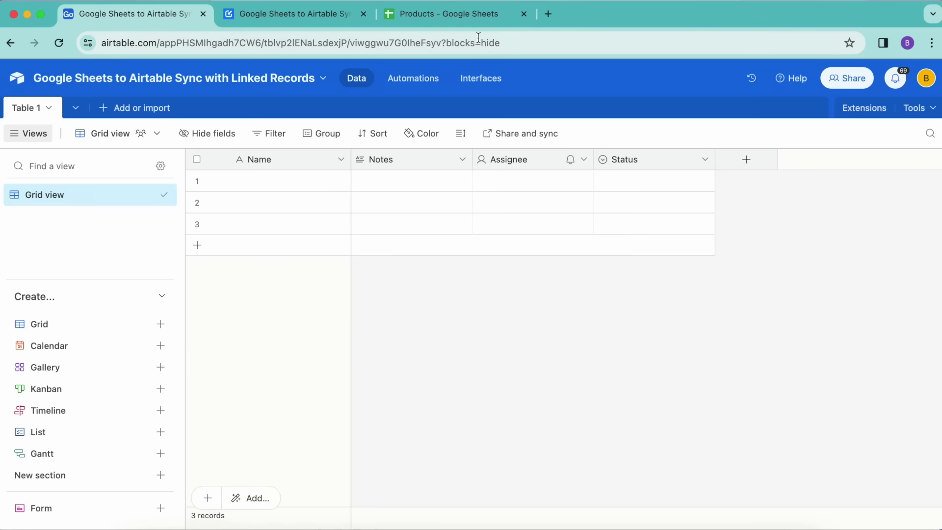
left_click(454, 24)
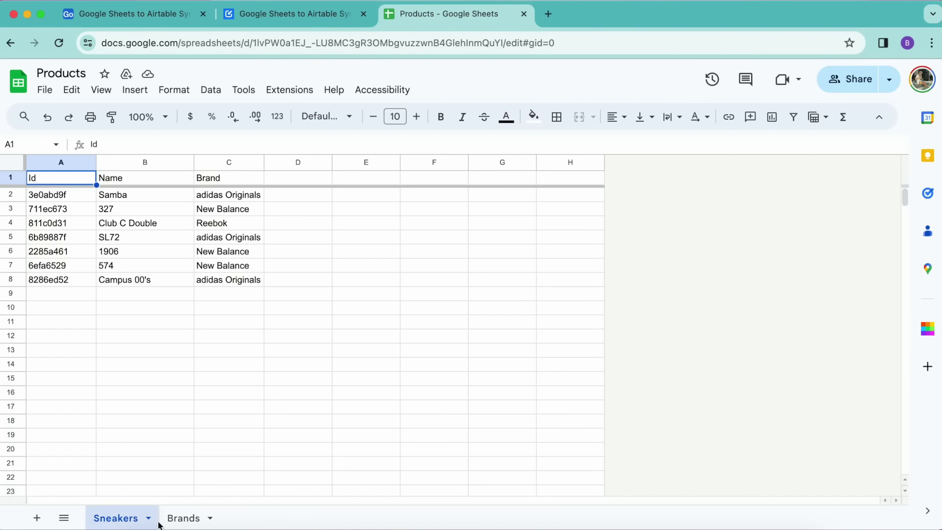
Look over the Brands and Sneakers sheets, ending on the Brands sheet.
left_click(174, 525)
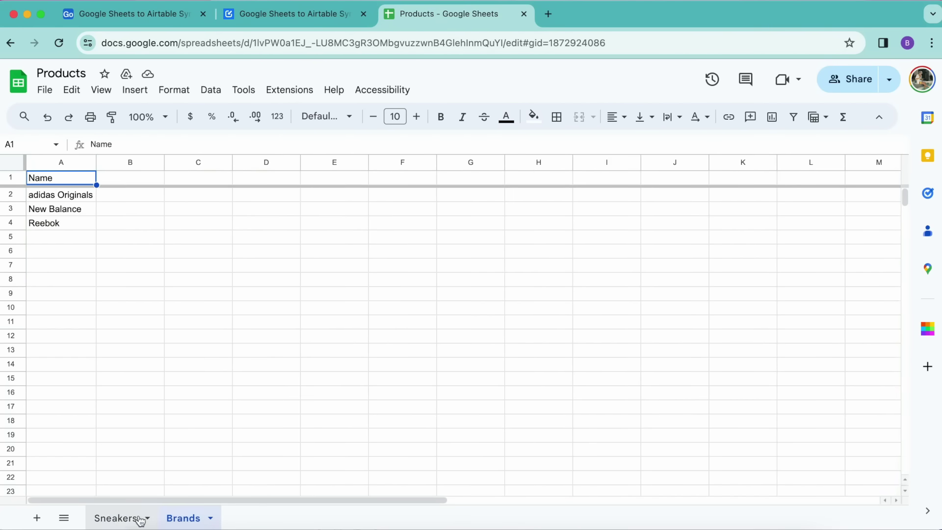
left_click(123, 517)
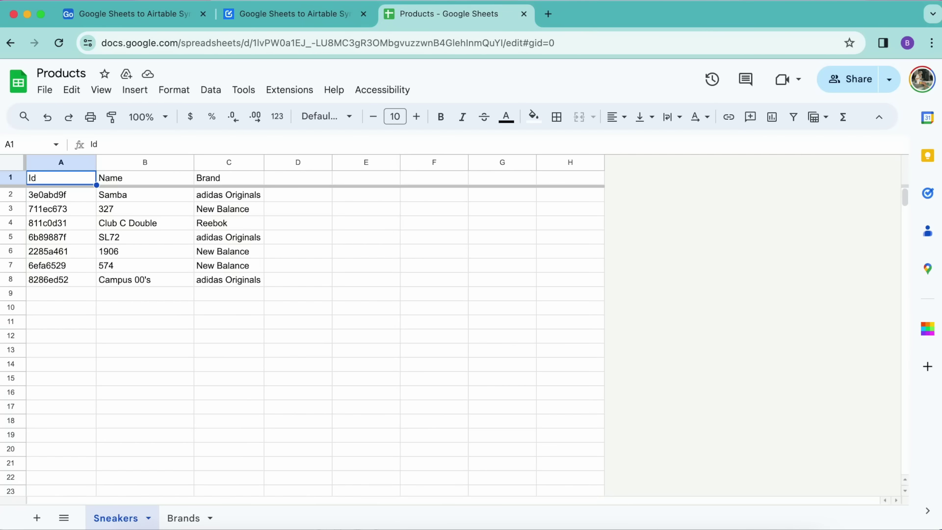
left_click(183, 519)
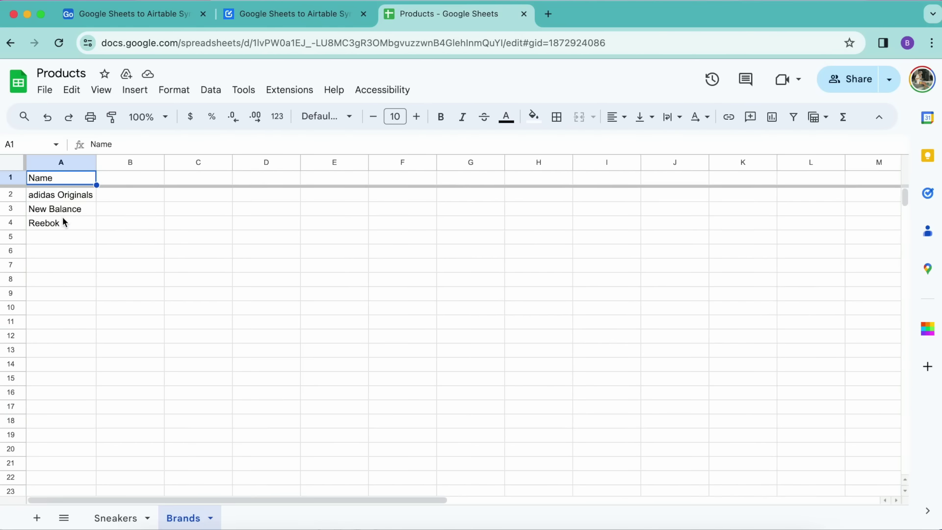
Open the tutorial's 'formula references' link in a new tab.
left_click(293, 15)
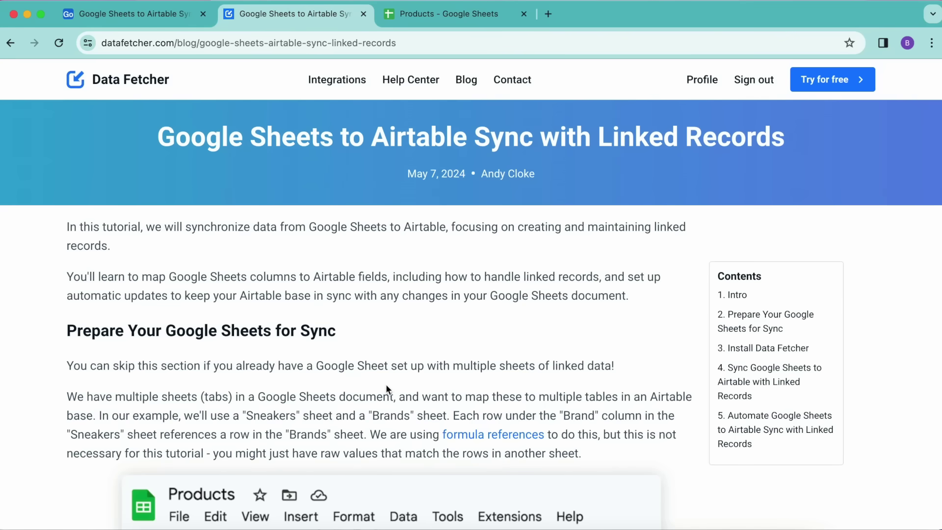
right_click(500, 432)
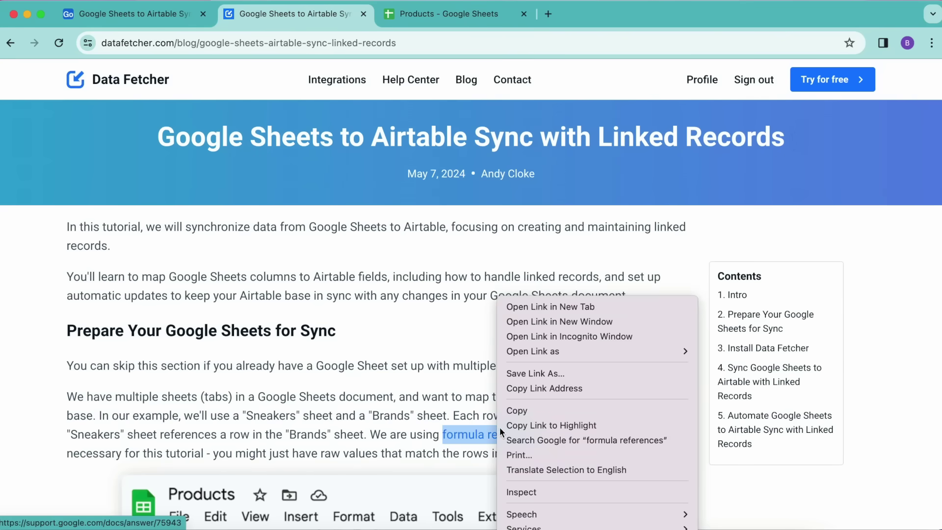
left_click(532, 307)
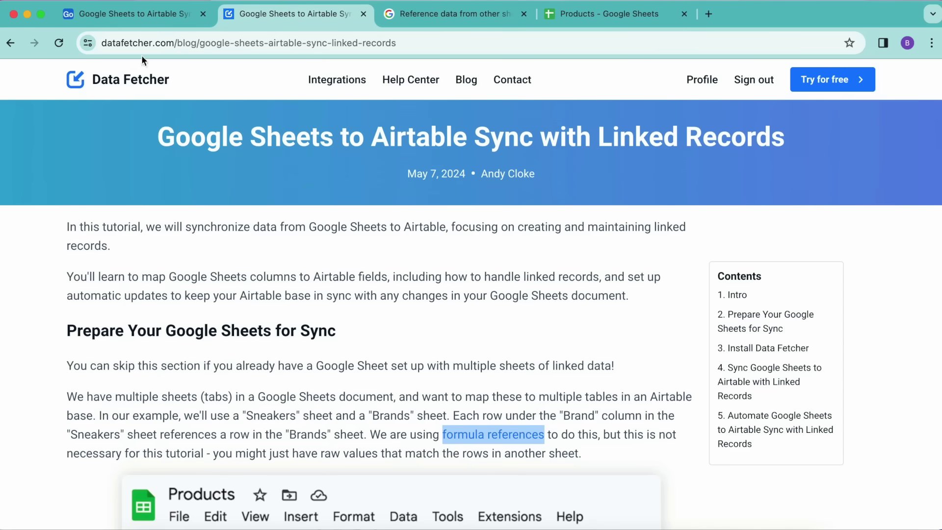
Read the 'Reference data from other sheets' help page, then return to the Products spreadsheet.
left_click(444, 14)
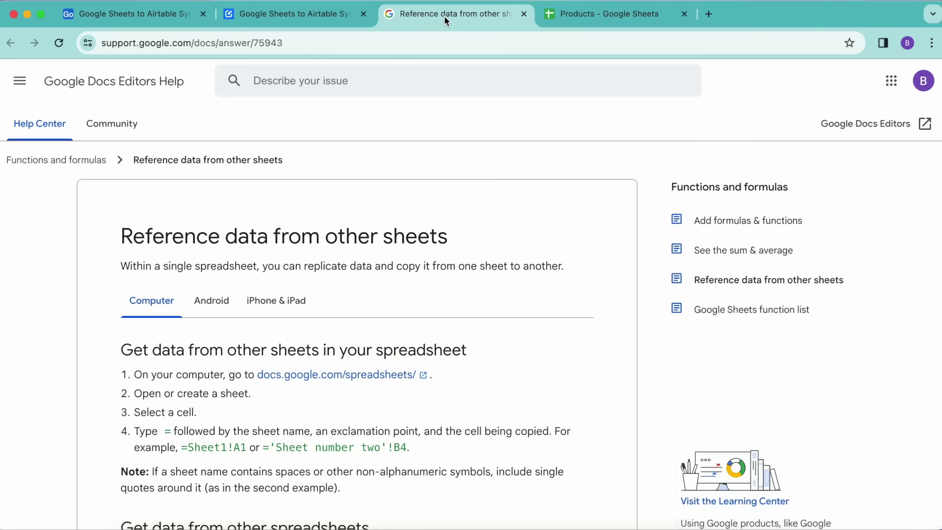
scroll(381, 270, "down", 3)
scroll(382, 270, "down", 4)
scroll(383, 275, "up", 6)
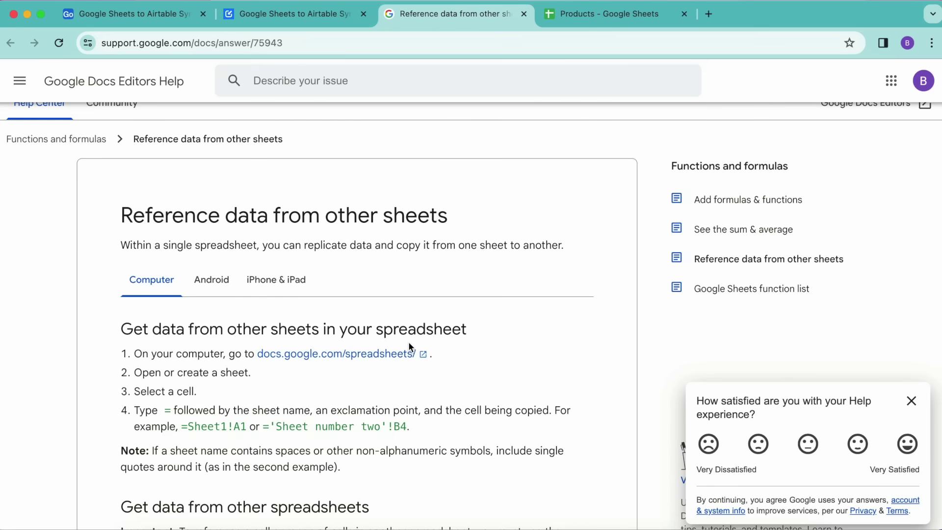
left_click(644, 17)
Rename Airtable's Table 1 to 'Products'.
left_click(123, 520)
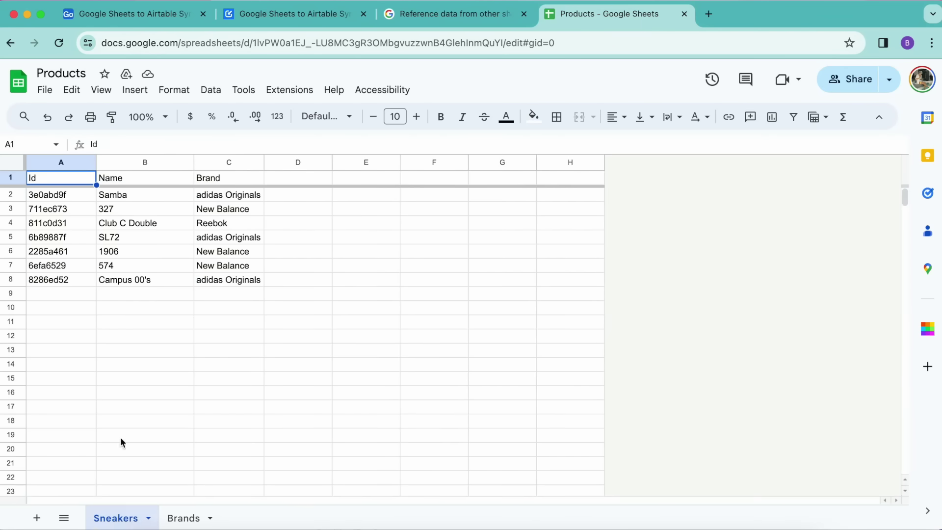
left_click(131, 15)
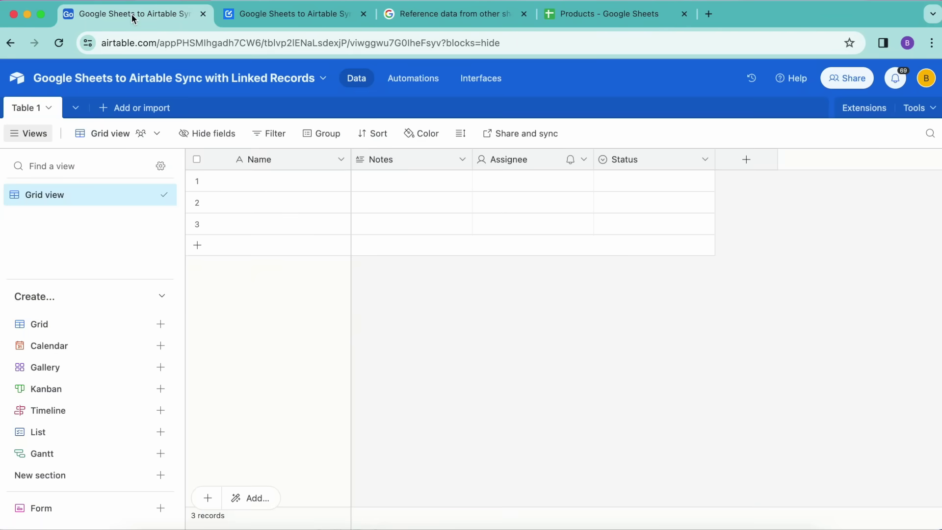
double_click(23, 113)
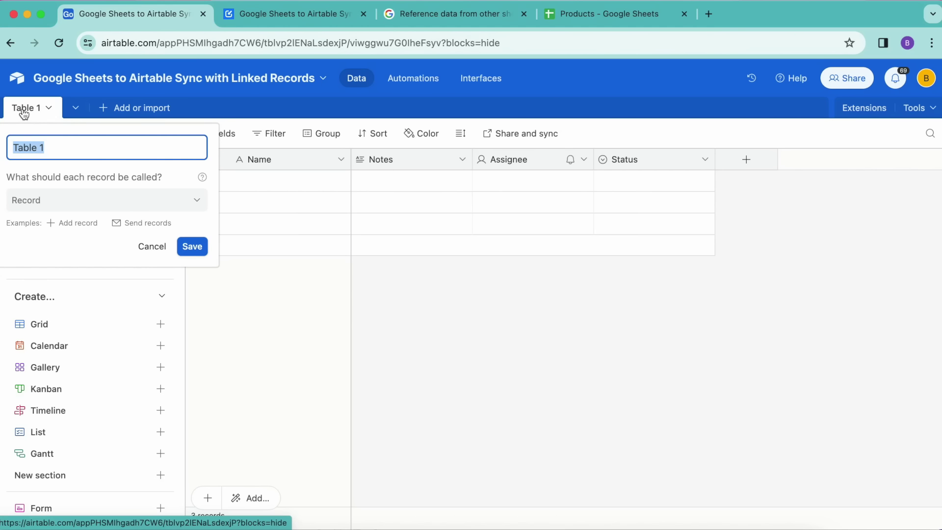
type("Products")
left_click(184, 247)
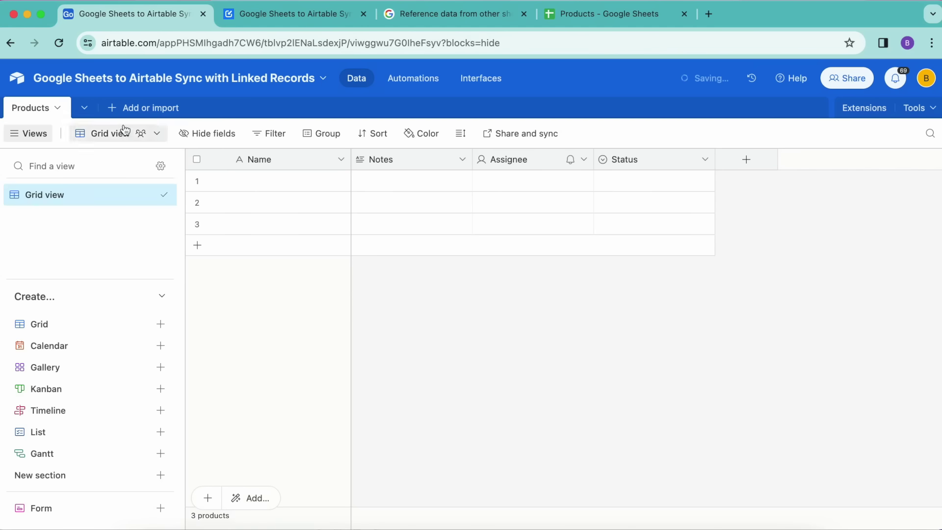
Add a new blank table from scratch named 'Brands'.
left_click(125, 109)
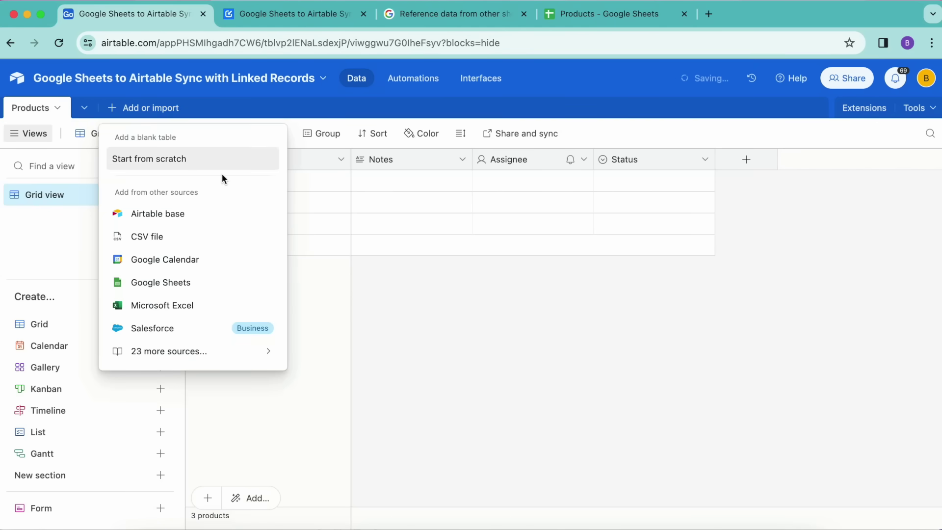
left_click(192, 161)
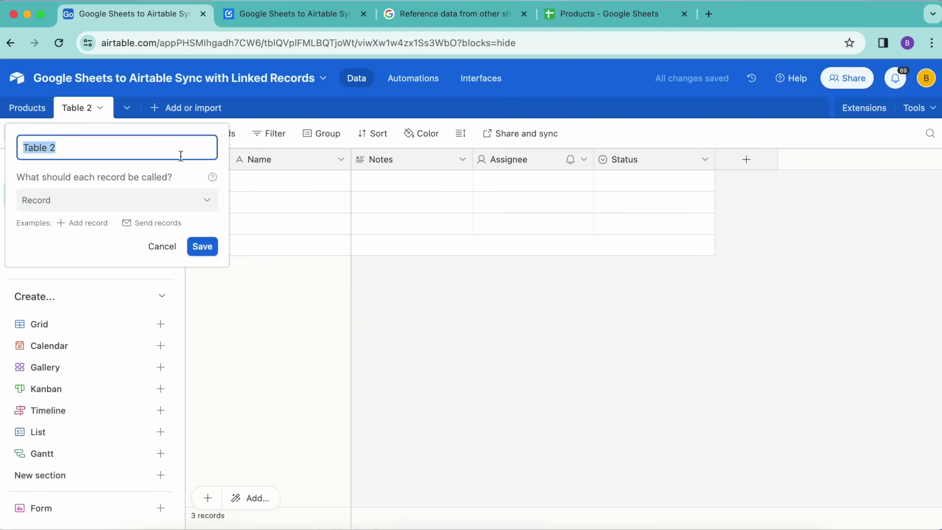
type("Brands")
left_click(204, 246)
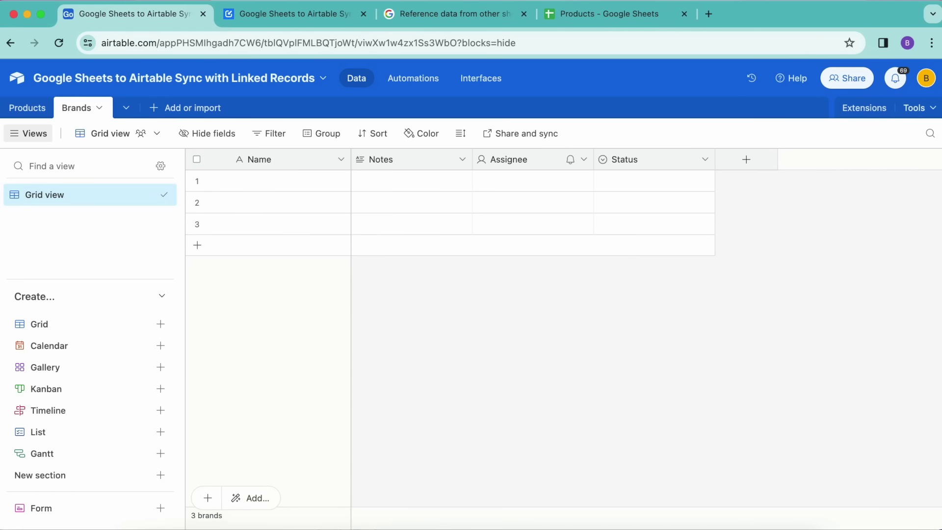
Search the extensions marketplace for 'data fet' and add Data Fetcher to the base.
left_click(869, 111)
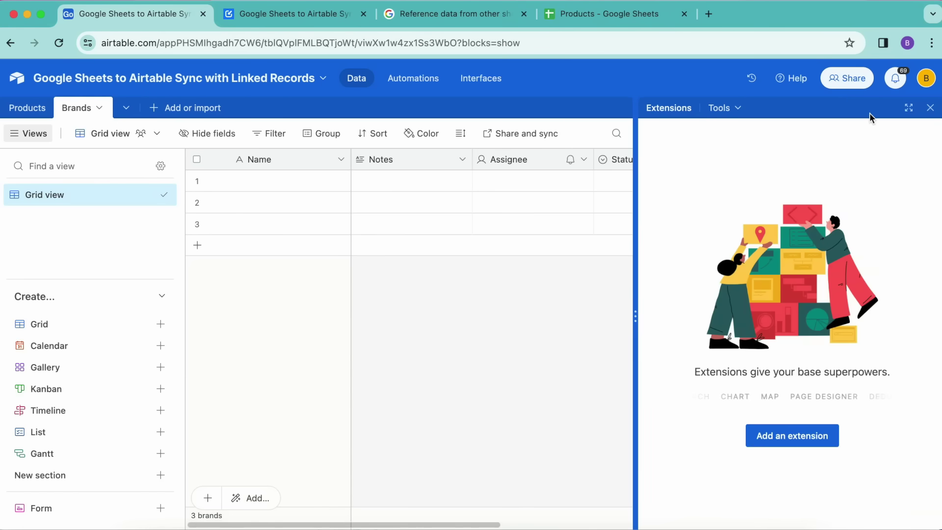
left_click(816, 442)
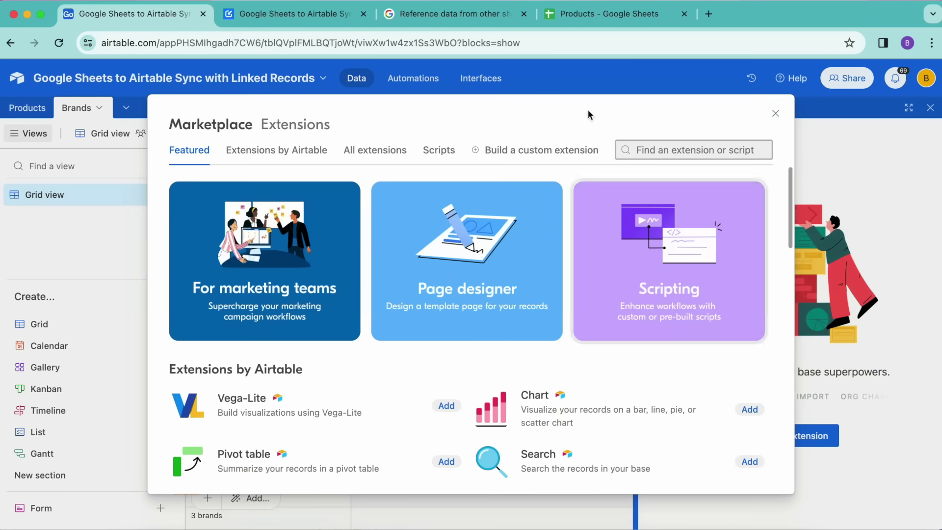
left_click(667, 150)
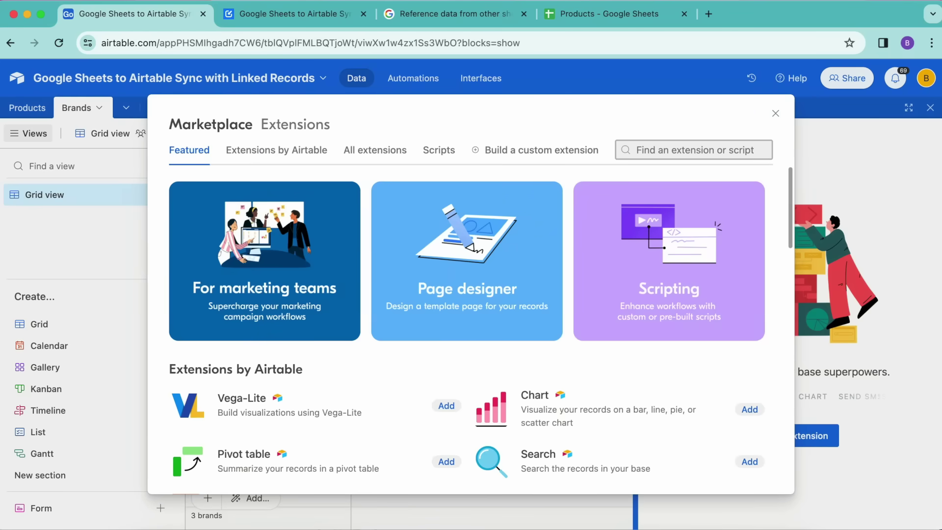
type("data fet")
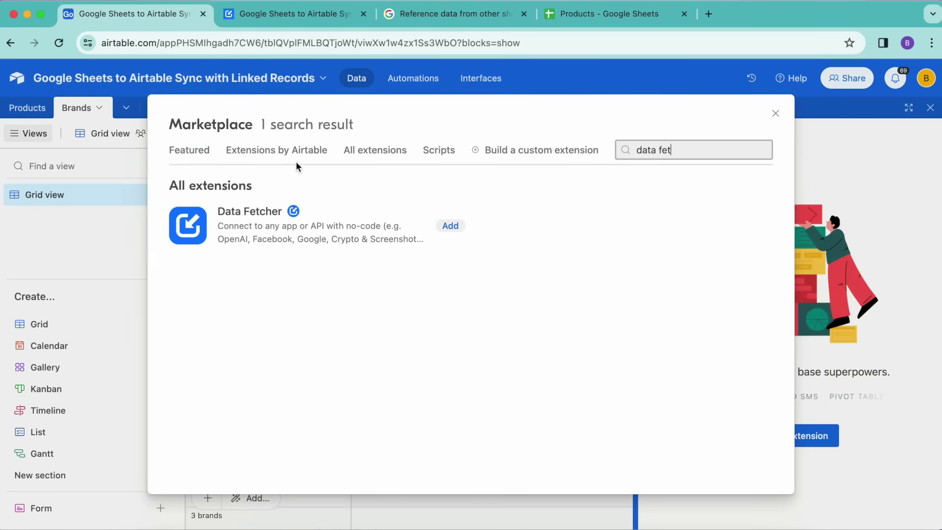
left_click(457, 223)
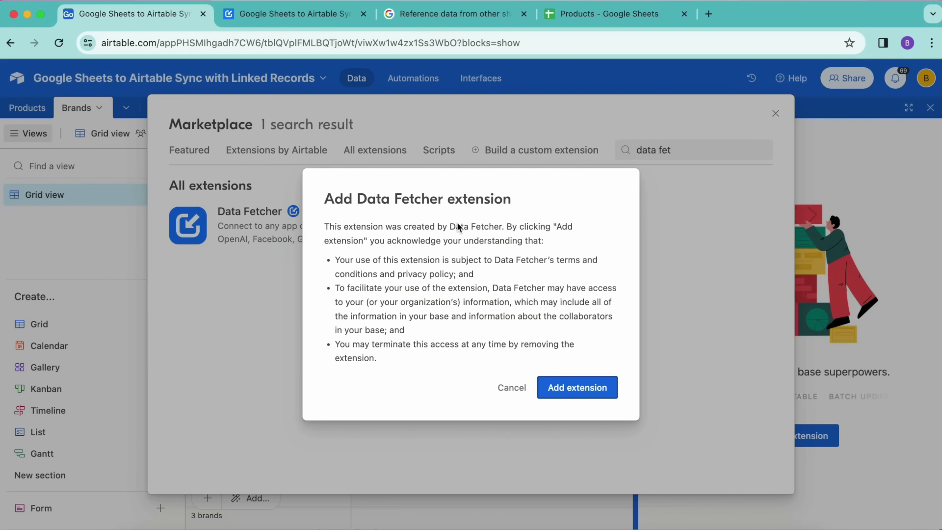
left_click(604, 390)
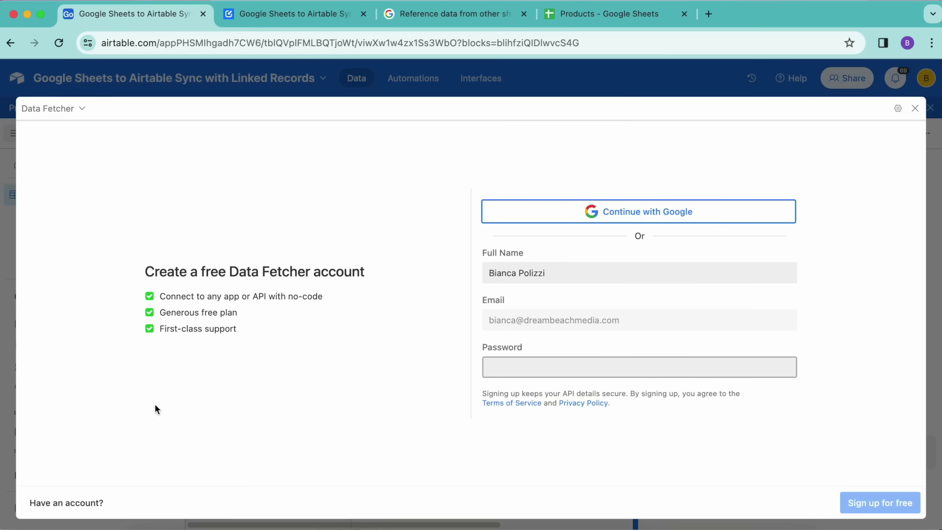
Sign up with Google and create Request 1 with Google Sheets as its application.
left_click(692, 215)
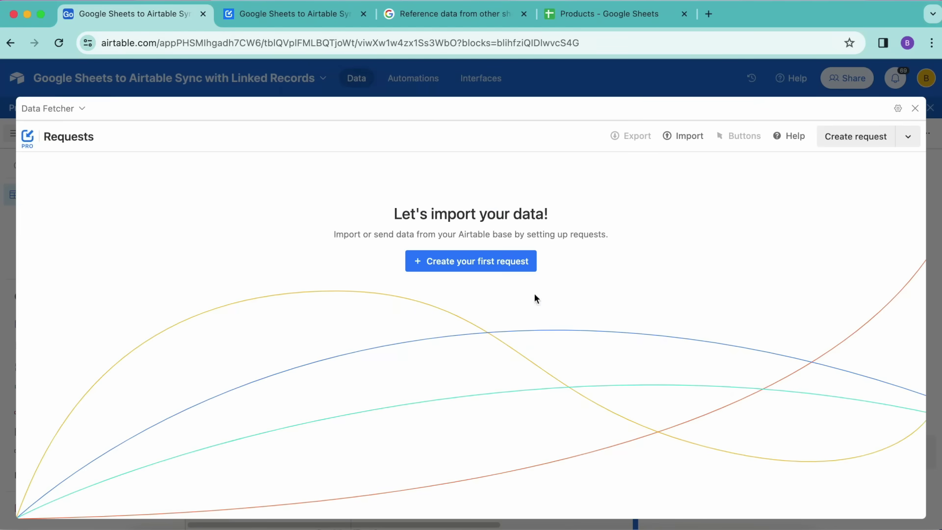
left_click(499, 258)
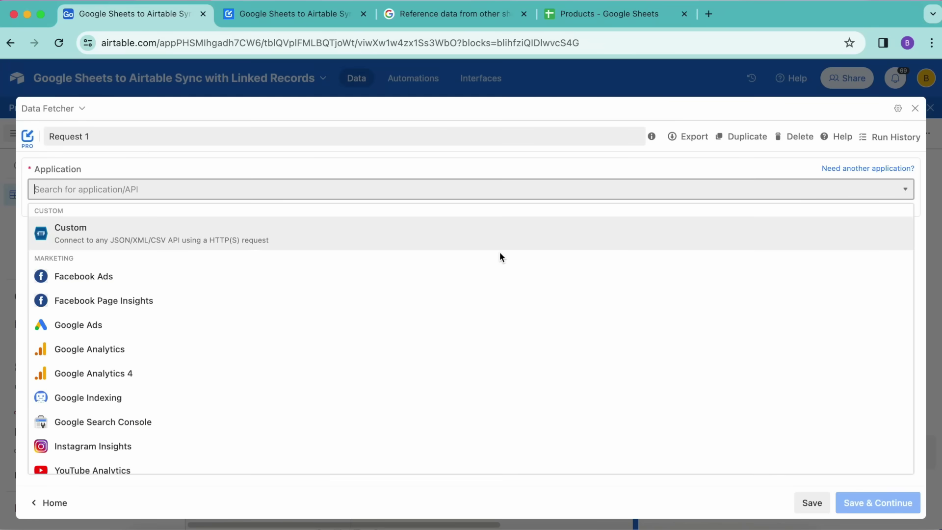
type("google")
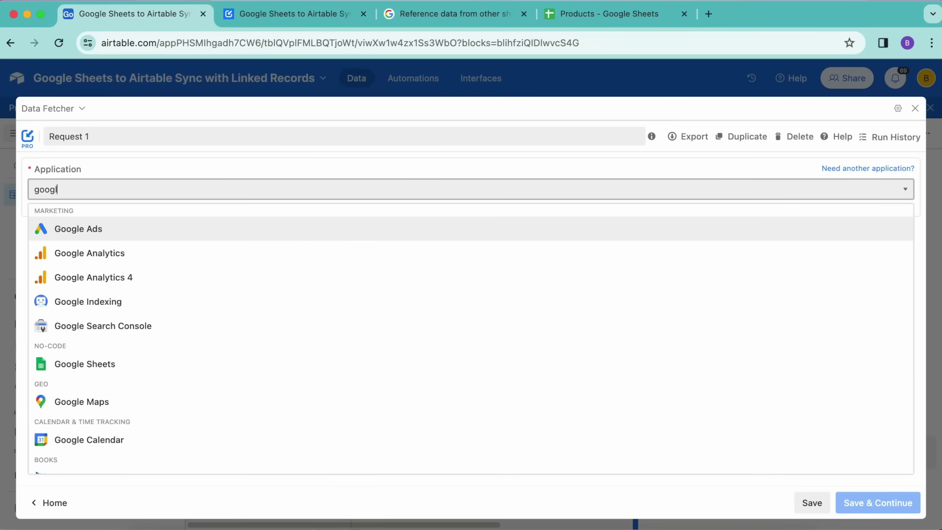
left_click(71, 371)
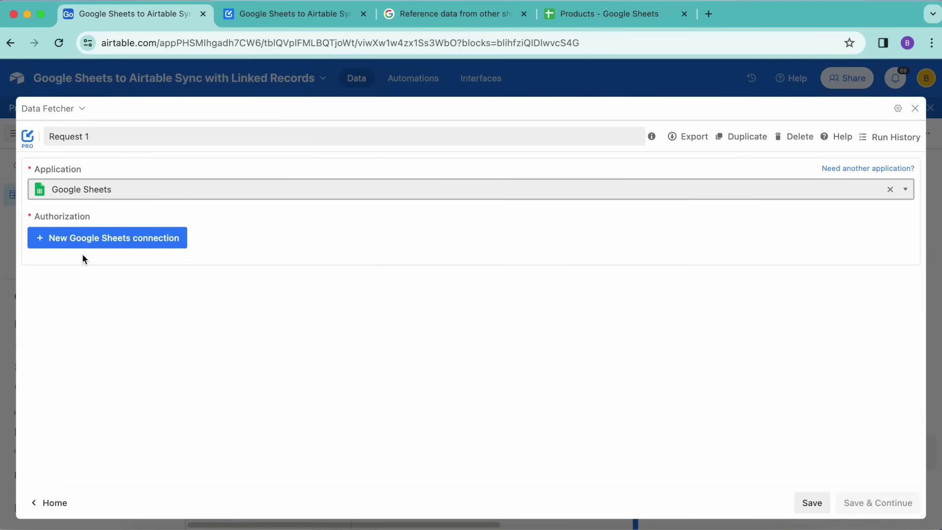
Add a new Google Sheets connection, granting access to Drive files and spreadsheets.
left_click(59, 246)
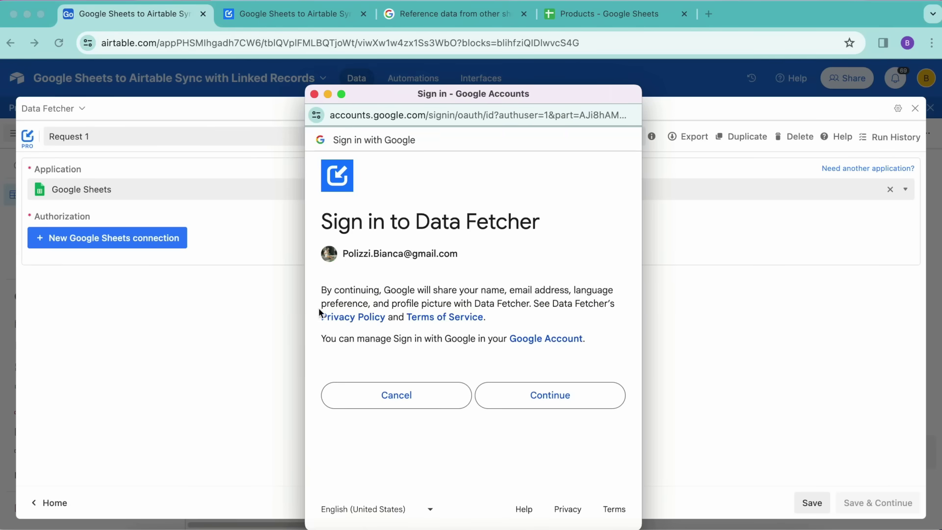
left_click(572, 393)
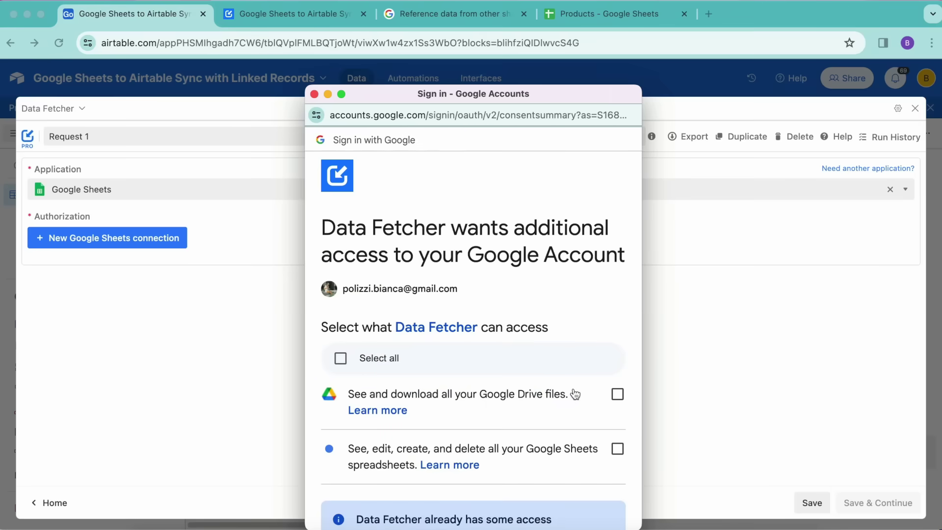
left_click(617, 395)
left_click(618, 449)
scroll(617, 457, "down", 5)
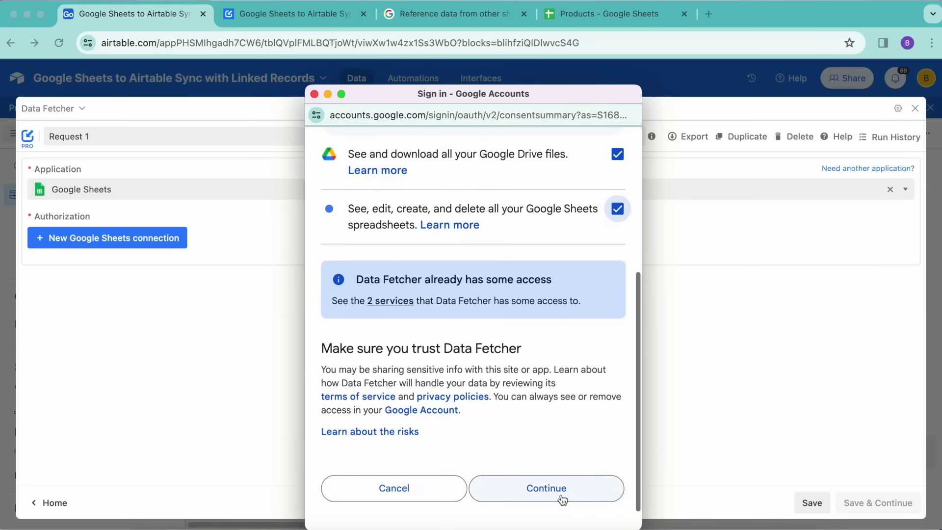
left_click(560, 494)
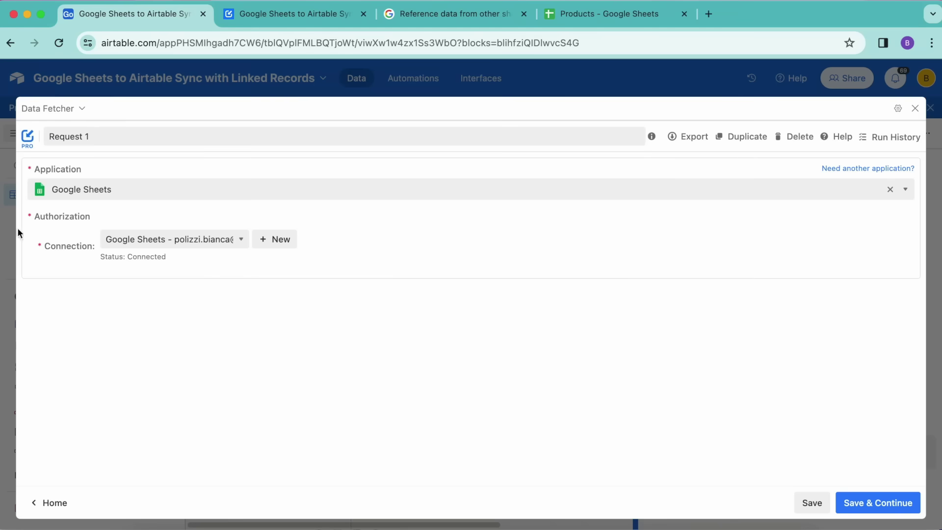
Rename the request to 'Fetch Synced Products' and save it.
left_click_drag(94, 137, 29, 135)
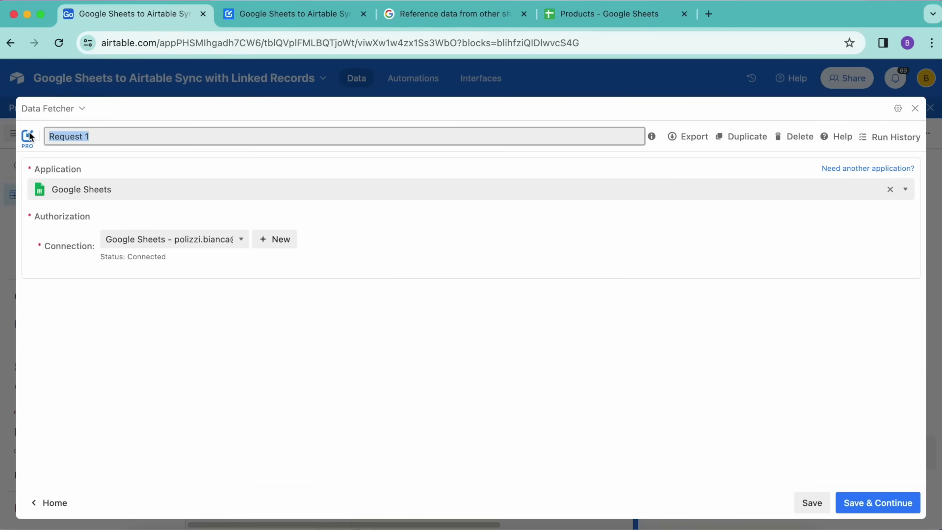
type("Fetch Synced Products")
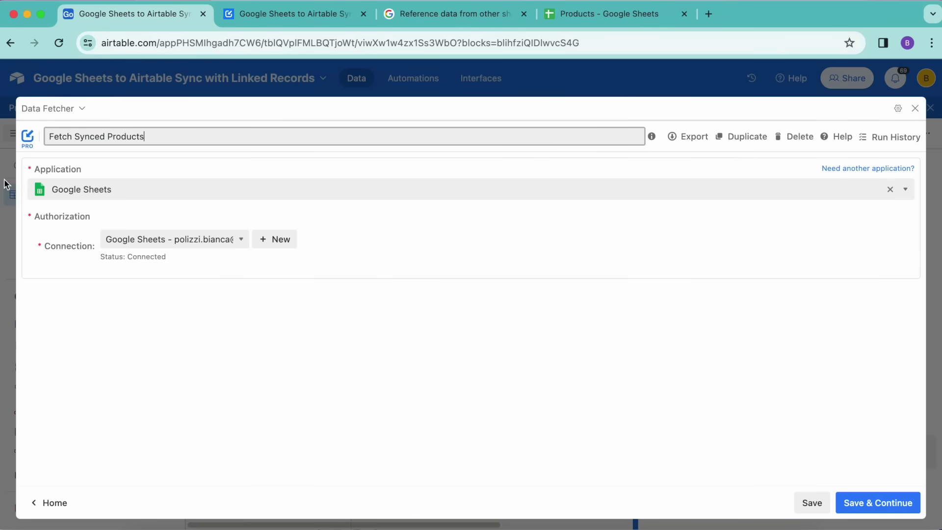
left_click(890, 503)
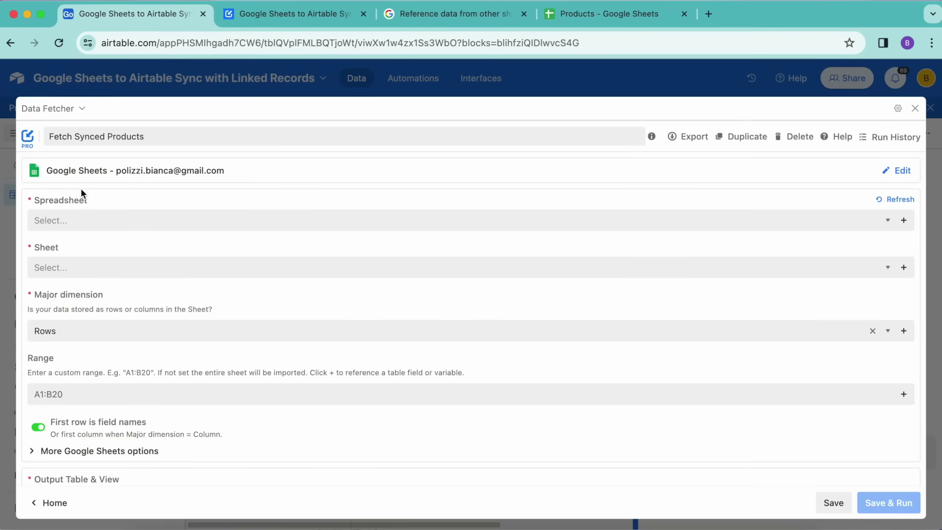
Choose the Products spreadsheet's Sneakers sheet, output to the Products table, and run.
left_click(85, 219)
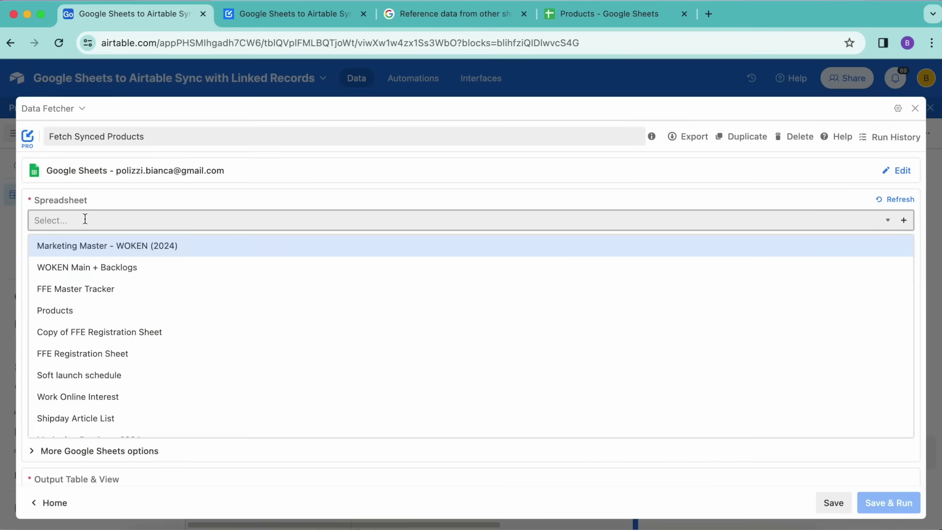
type("pro")
left_click(52, 245)
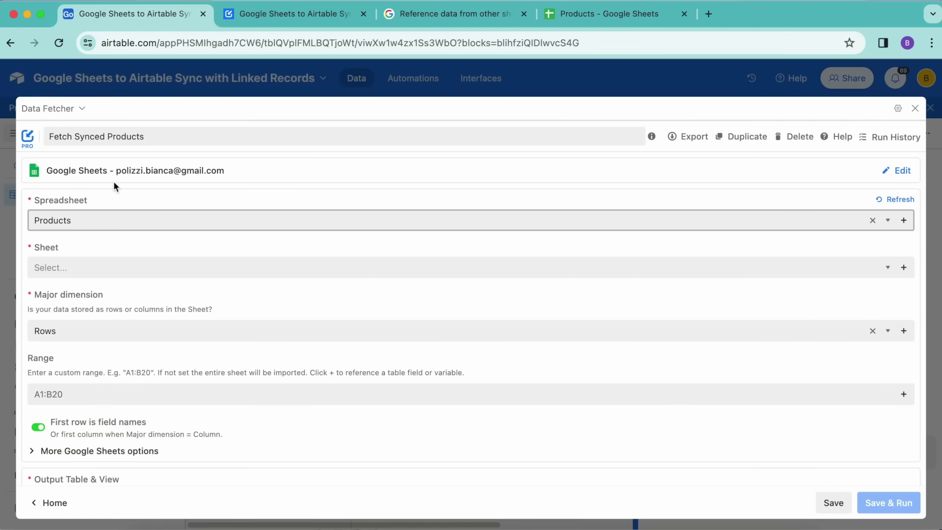
left_click(110, 272)
left_click(111, 292)
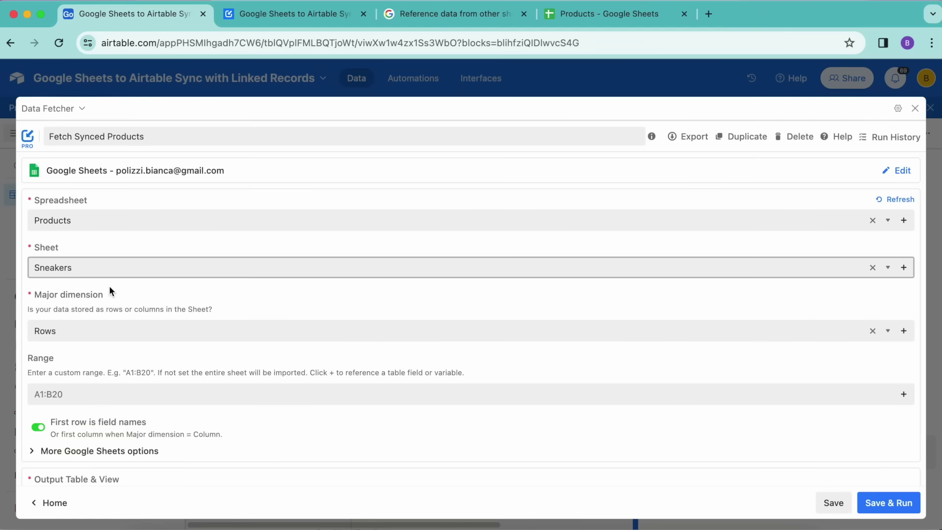
scroll(181, 302, "down", 3)
scroll(181, 302, "down", 1)
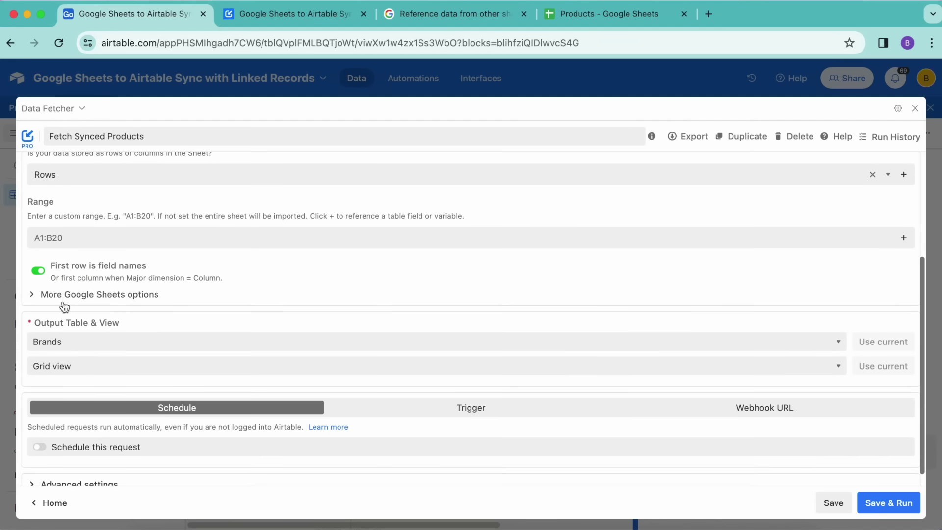
left_click(131, 342)
left_click(122, 329)
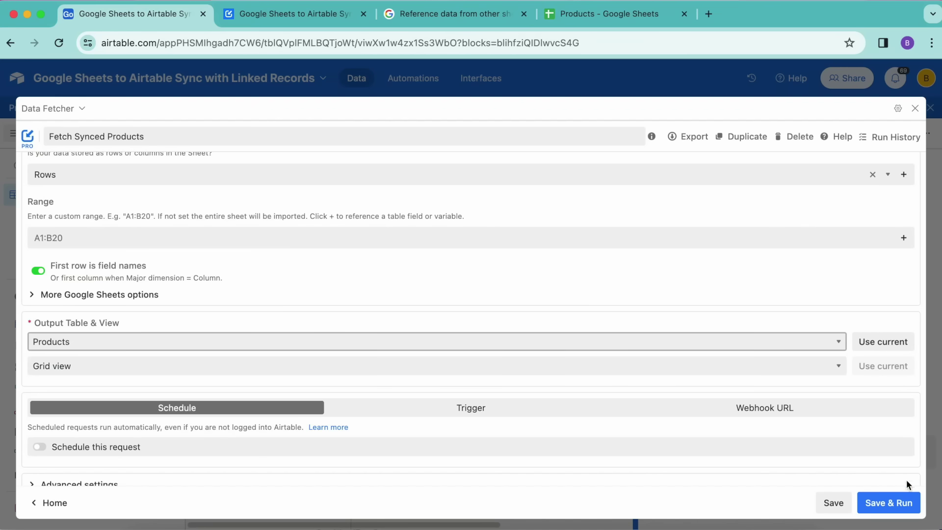
left_click(898, 504)
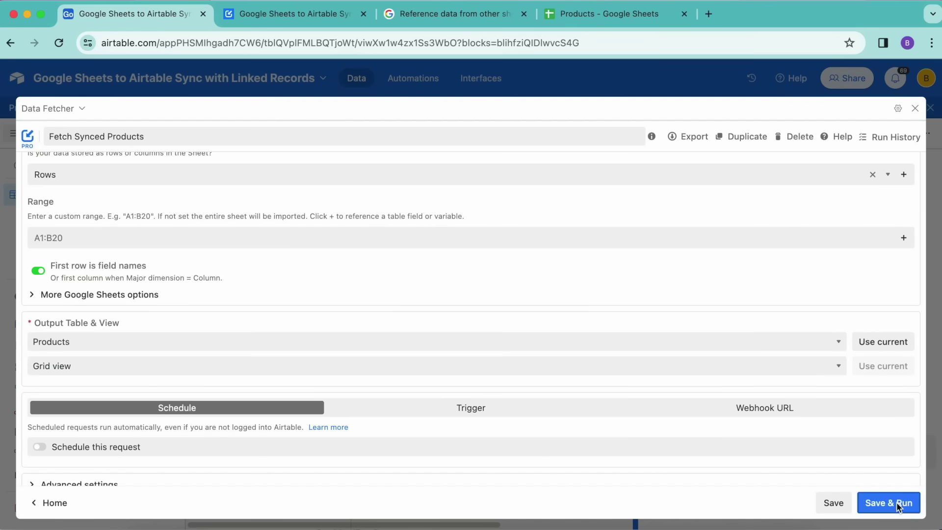
Confirm the output table update and make Brand a linked record field pointing to Brands.
left_click(436, 360)
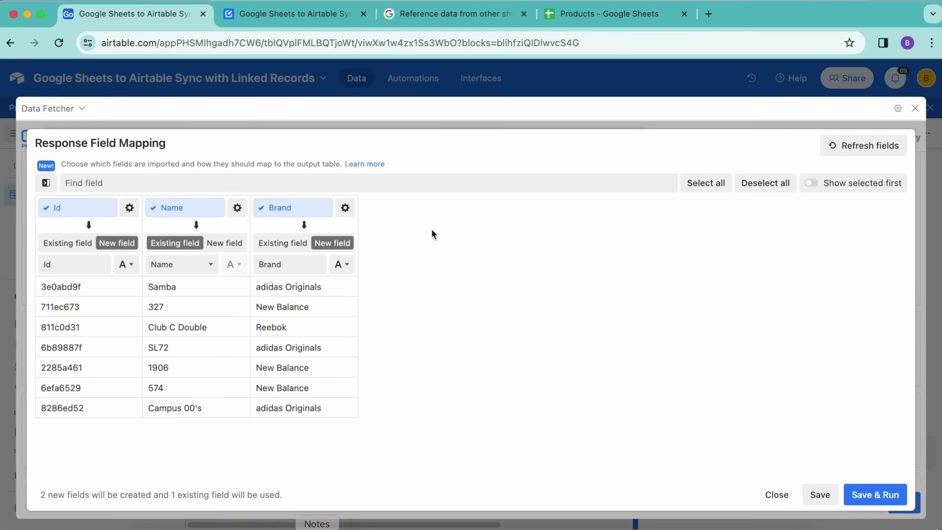
left_click(346, 270)
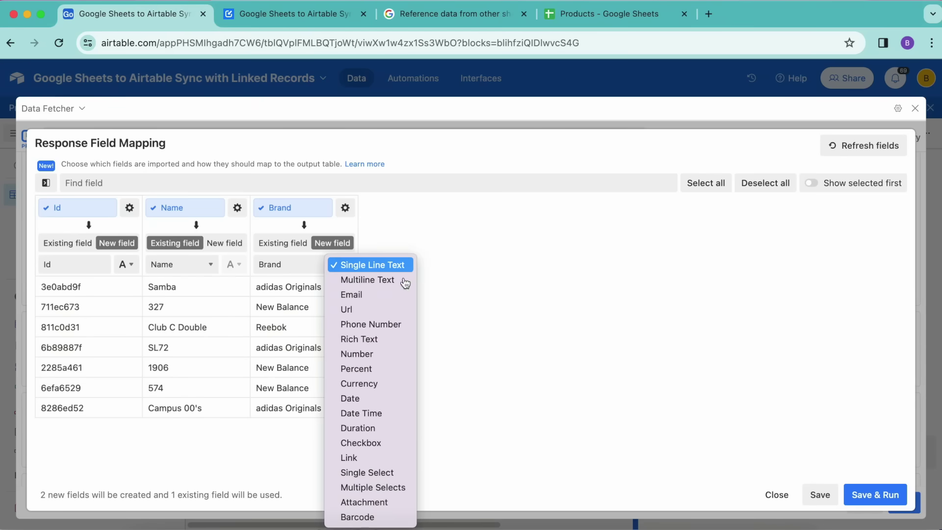
left_click(350, 460)
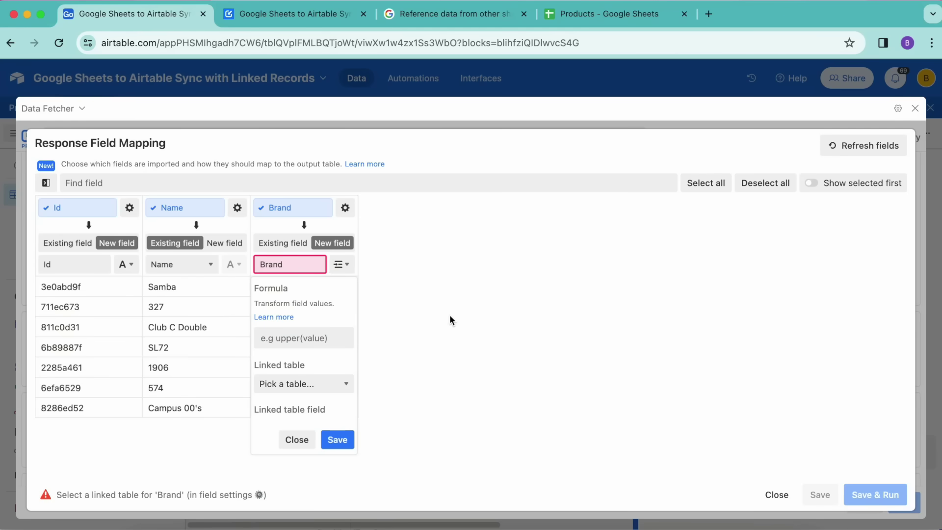
left_click(303, 384)
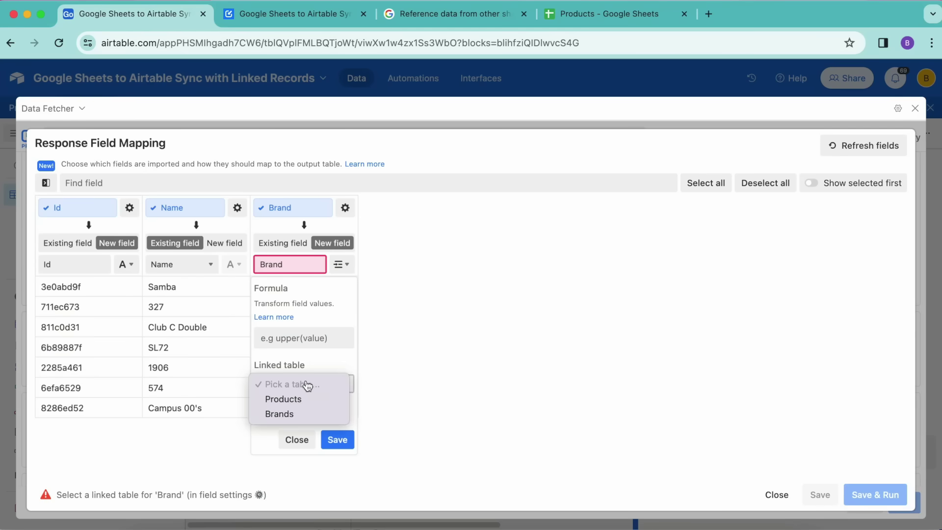
left_click(301, 414)
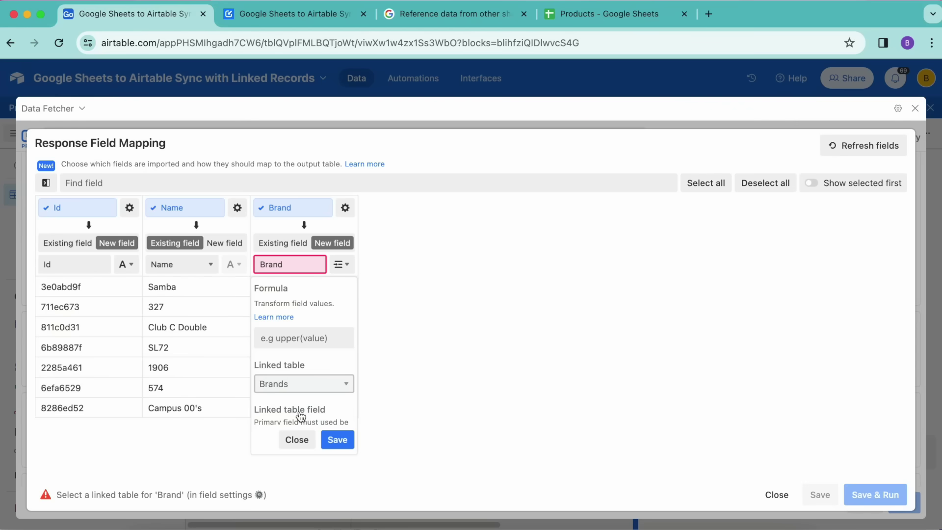
left_click(337, 440)
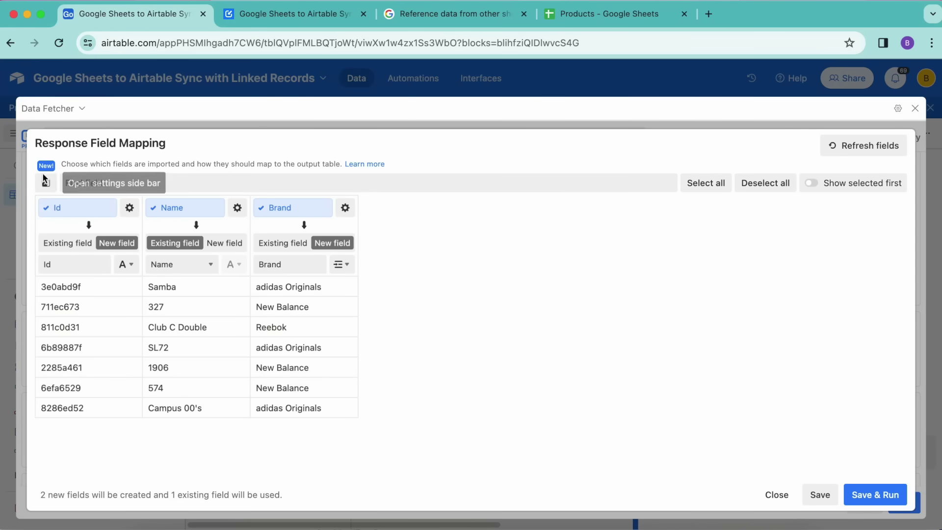
In Advanced settings, set Update Based on Field(s) to Id, then save and run.
left_click(48, 185)
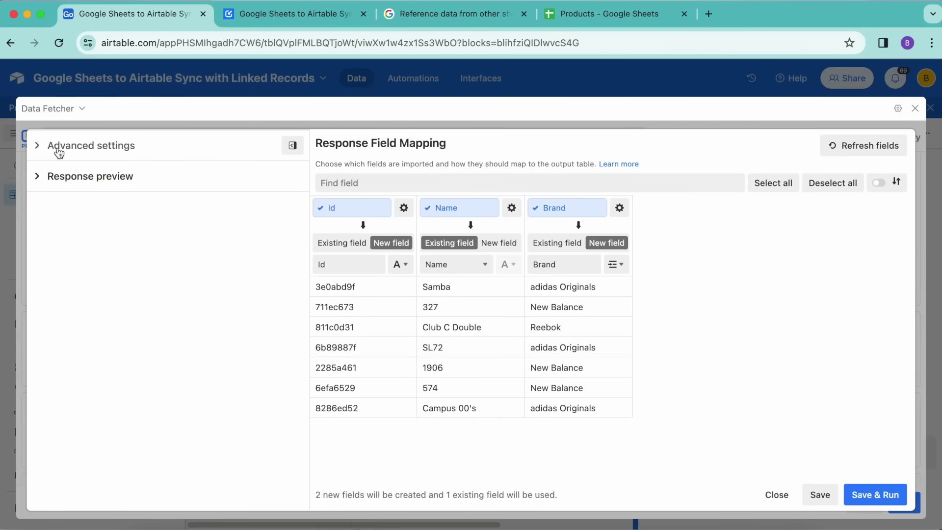
left_click(59, 147)
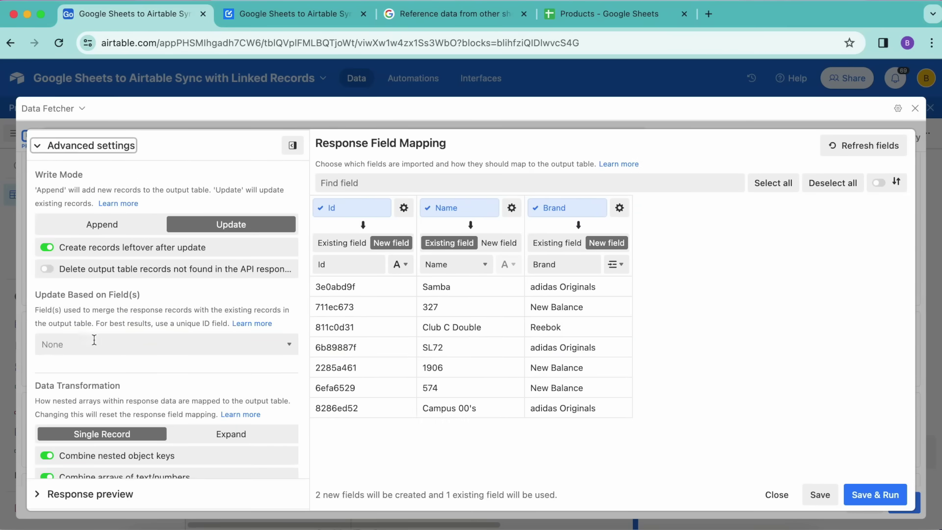
left_click(130, 348)
left_click(117, 369)
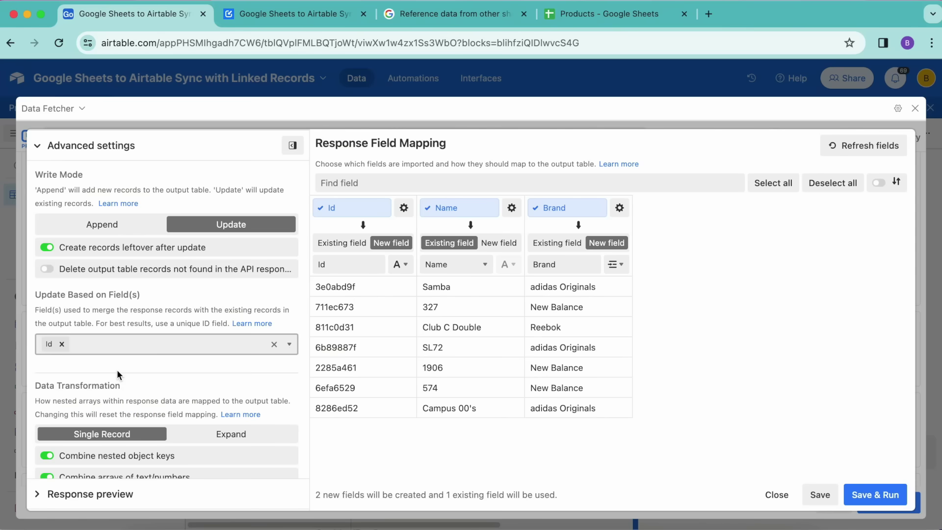
left_click(891, 493)
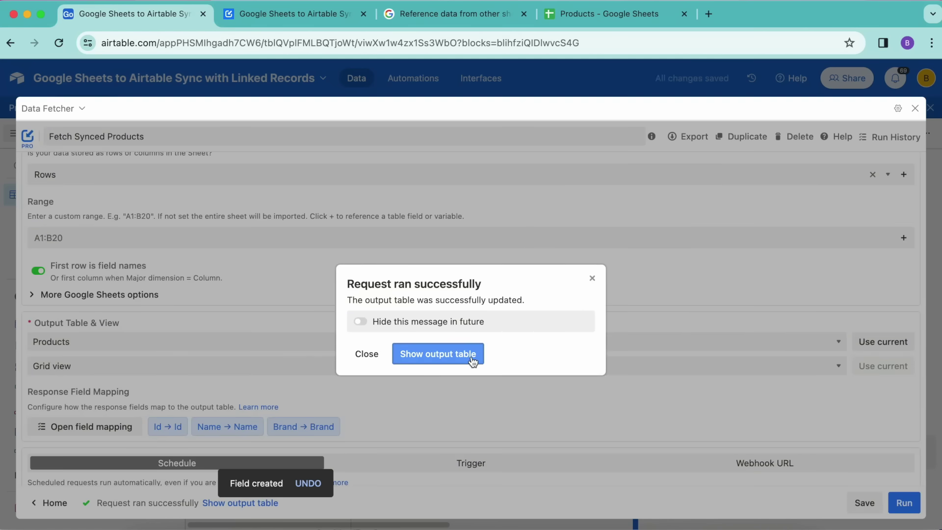
Check the Products table's seven brand-linked products, then reopen Data Fetcher's Requests list.
left_click(471, 359)
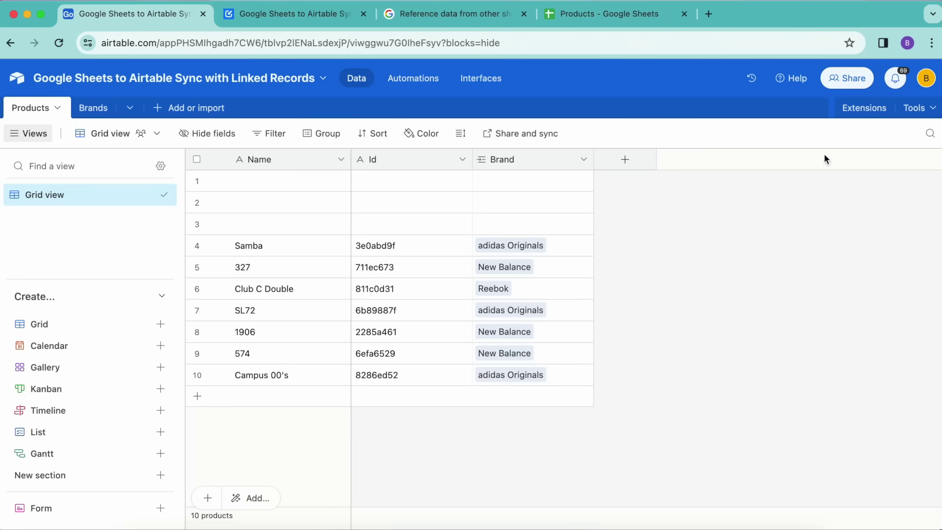
left_click(859, 108)
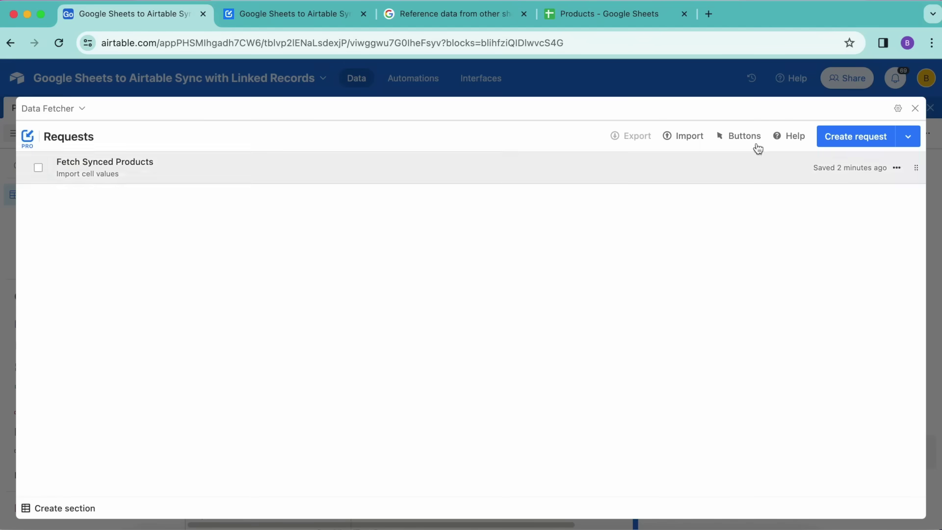
Reopen the Fetch Synced Products request and scroll down to its Schedule options.
left_click(166, 170)
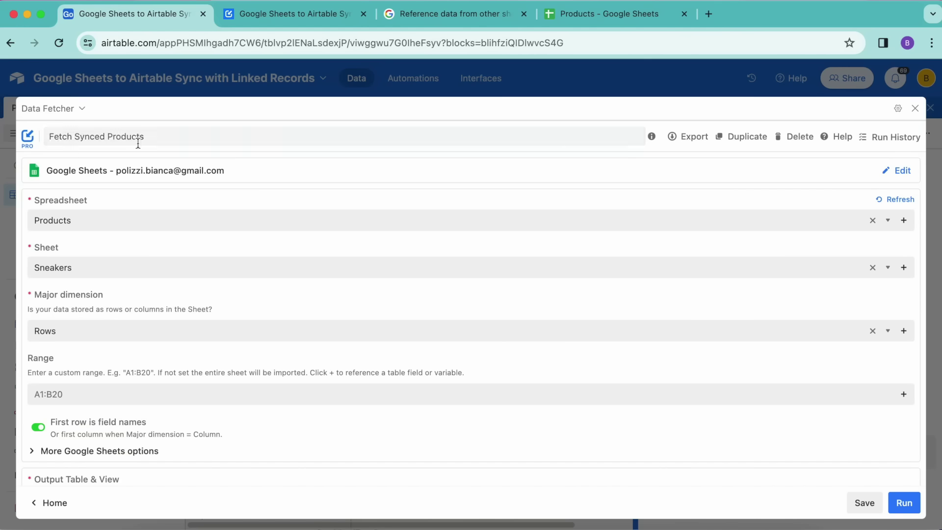
scroll(478, 248, "down", 2)
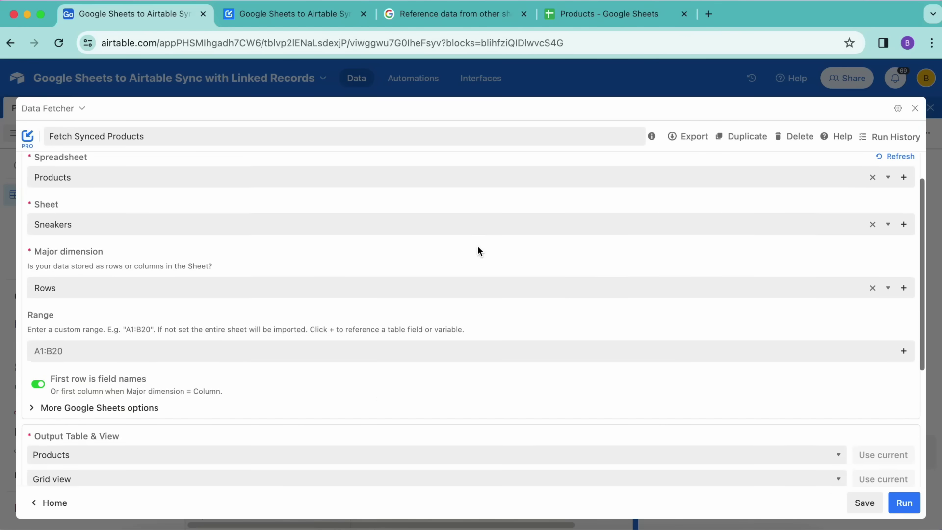
scroll(479, 250, "down", 8)
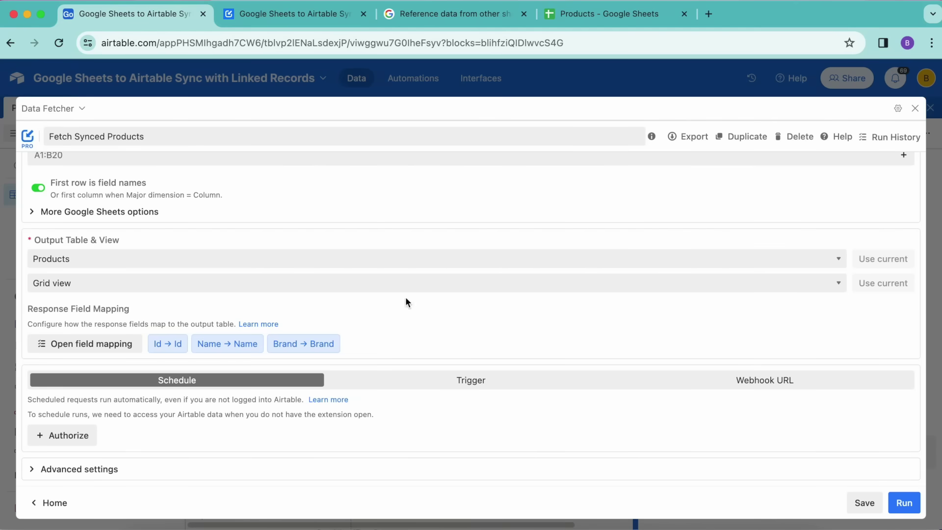
Authorize Data Fetcher for all current and future bases so the request runs every 1 hour.
left_click(75, 440)
left_click(418, 430)
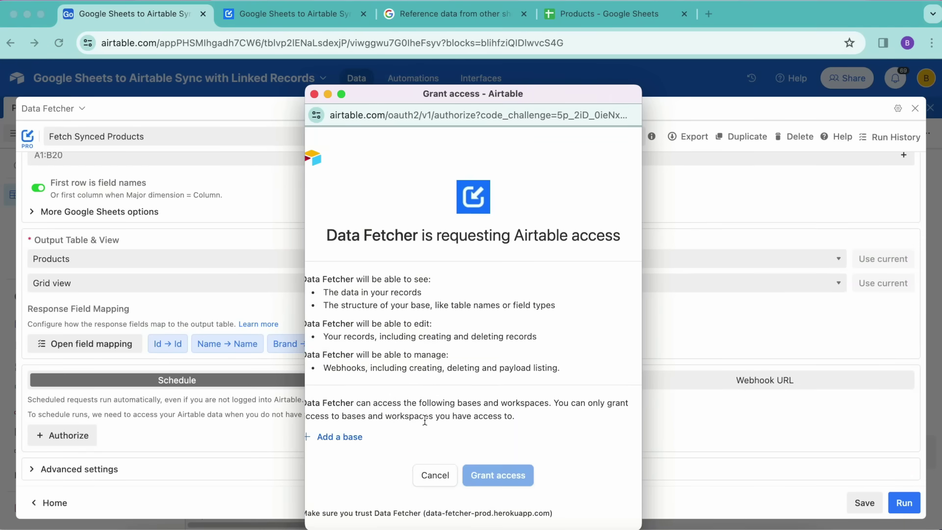
left_click(325, 439)
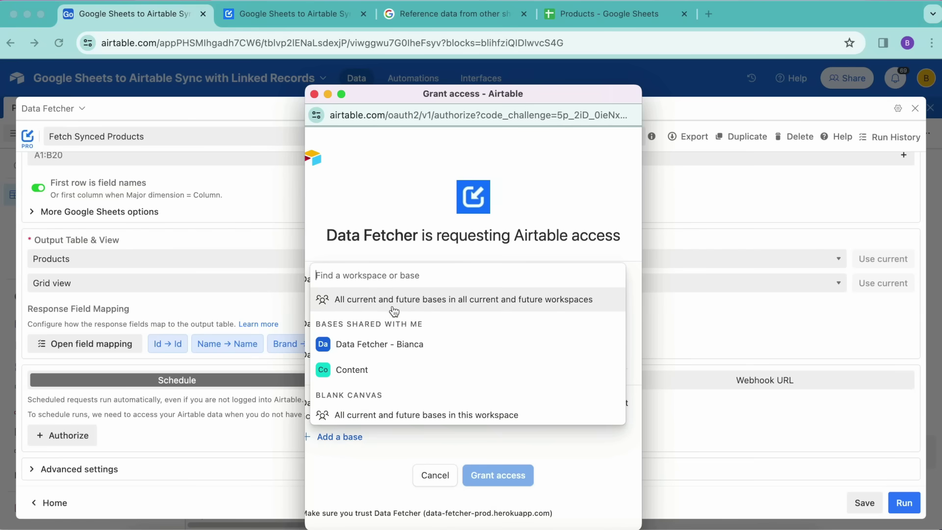
left_click(360, 305)
left_click_drag(378, 464, 598, 471)
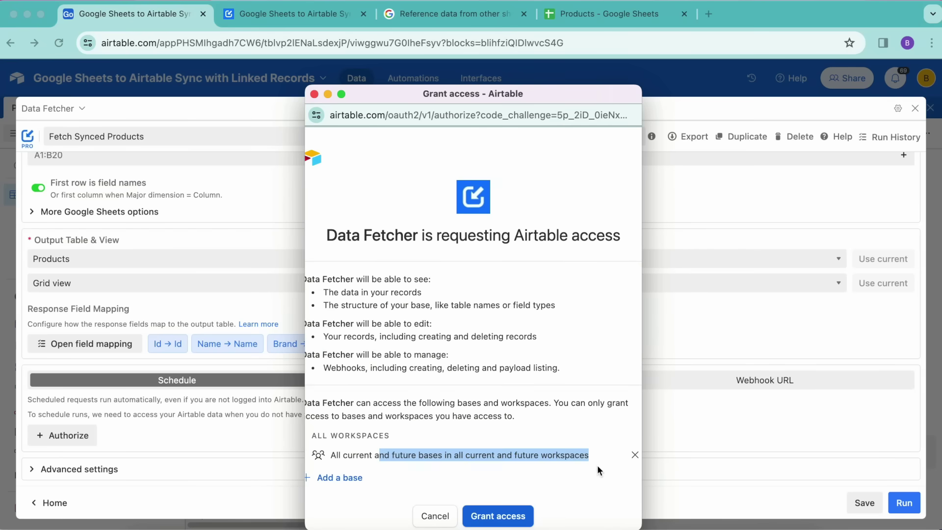
left_click(513, 517)
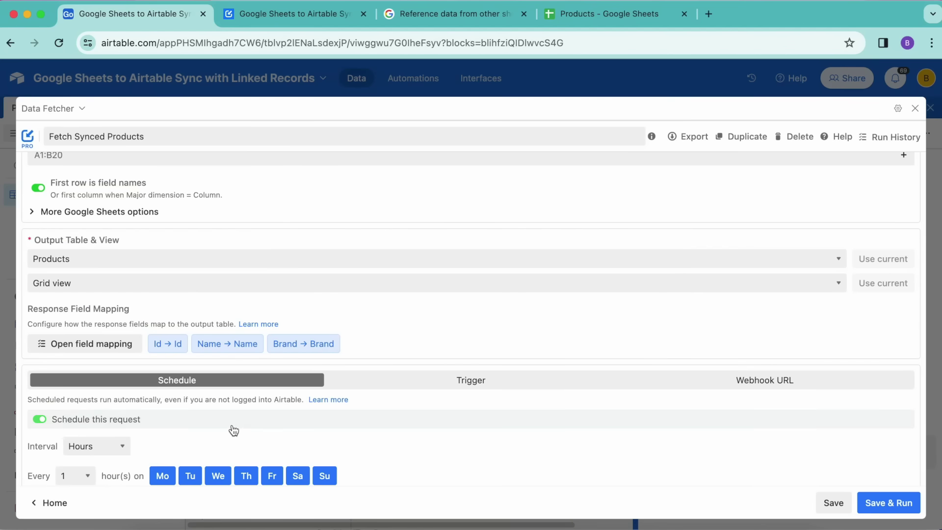
scroll(231, 429, "down", 2)
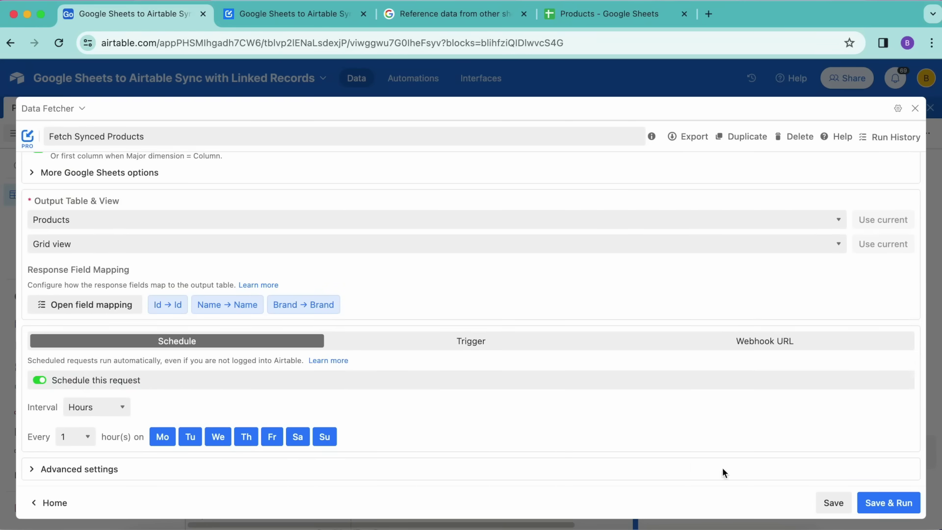
Save the hourly schedule, close Data Fetcher and the Extensions panel, and return to the tutorial.
left_click(834, 502)
left_click(916, 108)
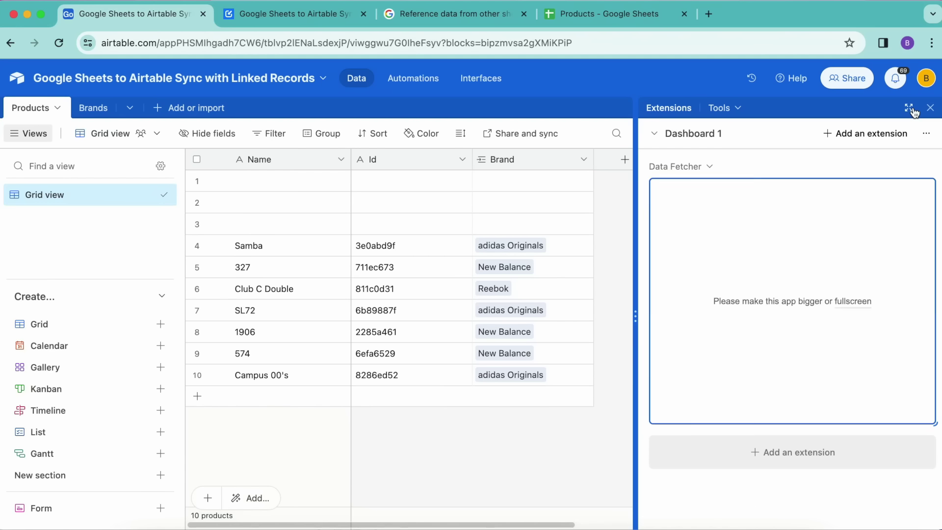
left_click(931, 107)
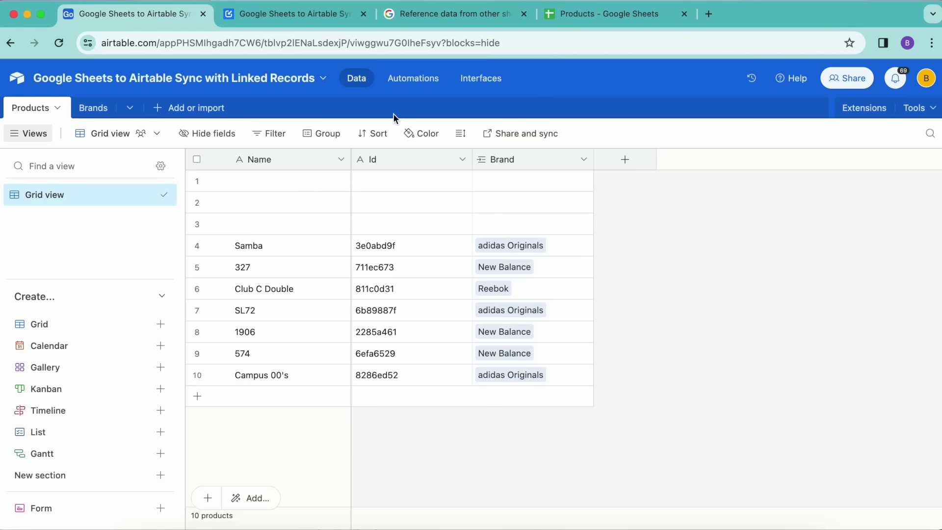
left_click(313, 12)
left_click(253, 220)
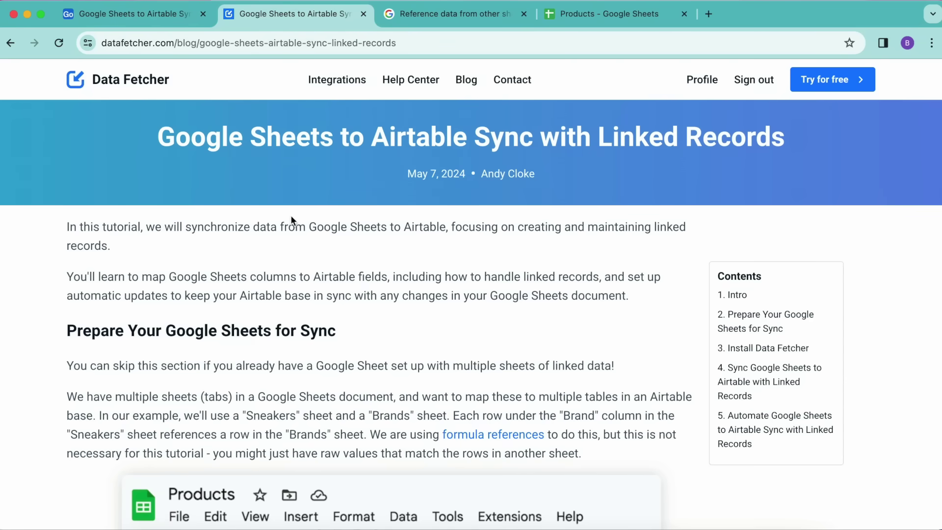
Scroll the linked-records tutorial down to the Google Sheets Application and Authorization steps.
scroll(291, 216, "down", 10)
scroll(290, 220, "down", 15)
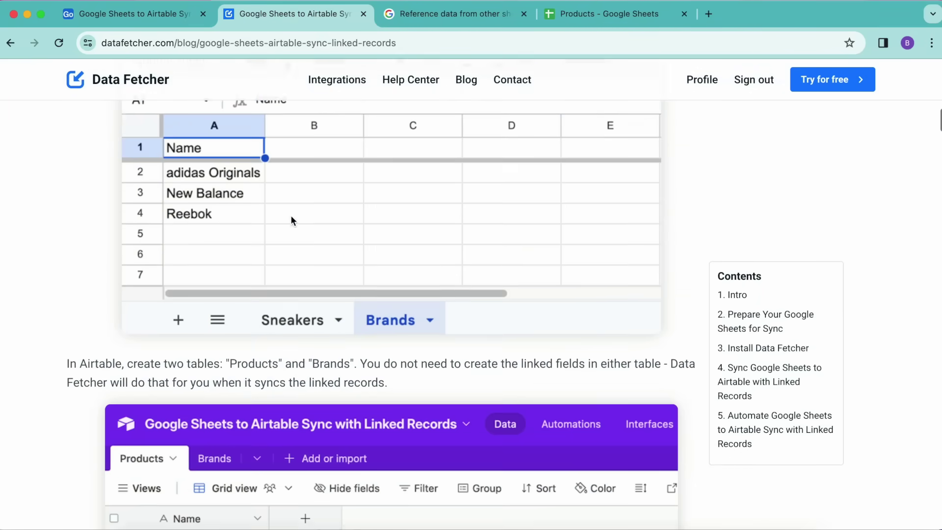
scroll(292, 220, "down", 10)
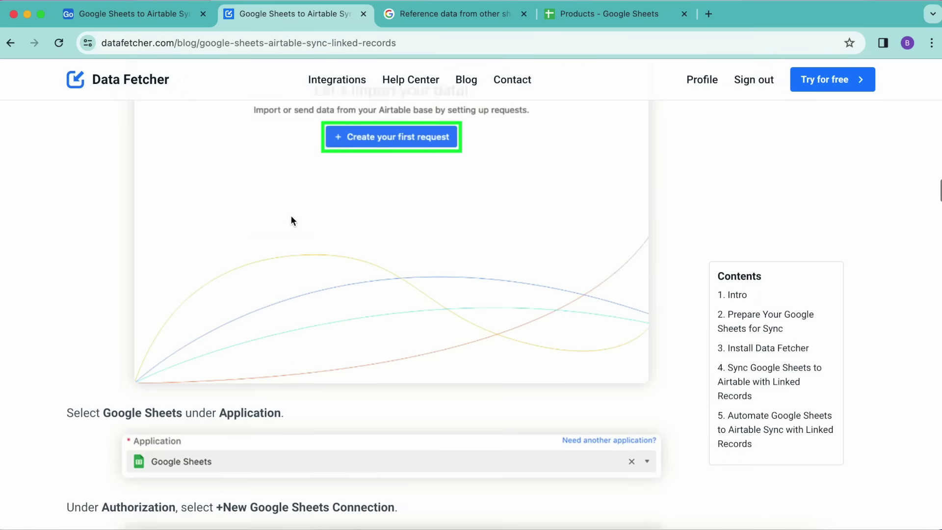